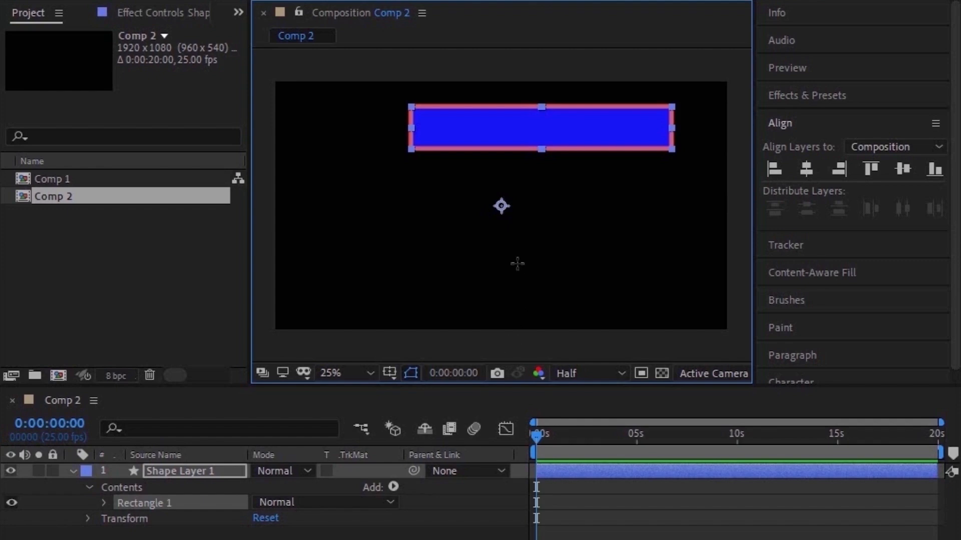
Step: Animate Shape Layer 1's scale with a 100% keyframe at the start and 140% at 0:00:00:15
left_click(220, 472)
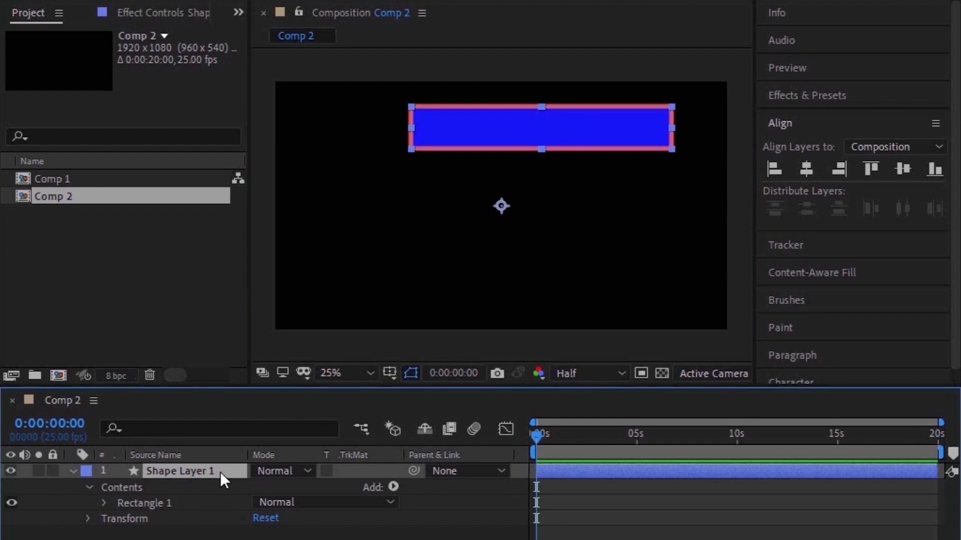
key("s")
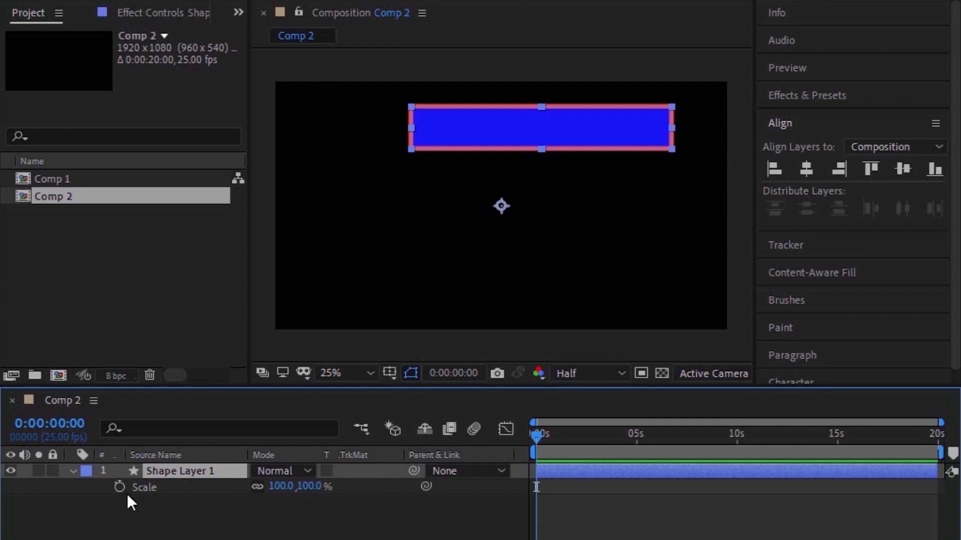
left_click(155, 488)
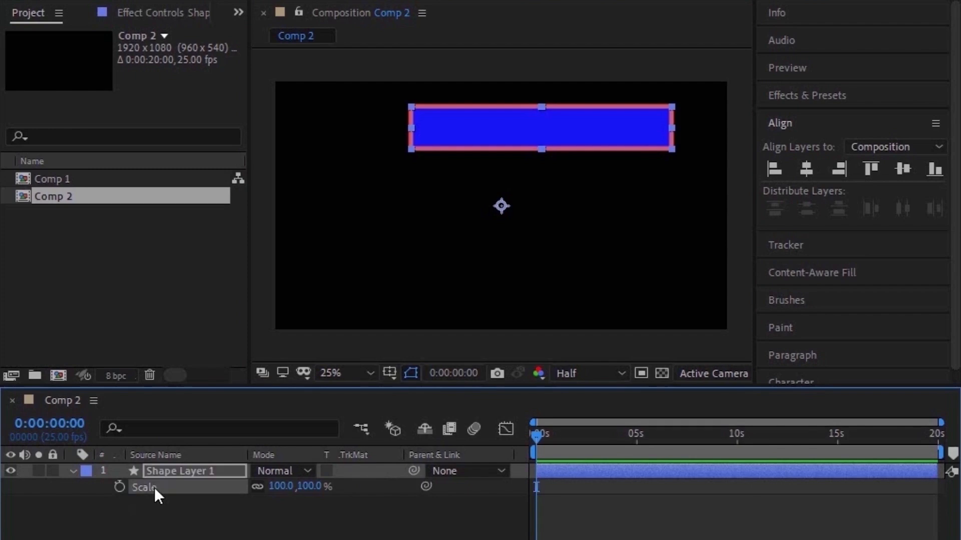
left_click(122, 488)
mouse_move(537, 436)
left_mouse_down()
mouse_move(574, 446)
mouse_move(549, 442)
left_mouse_up()
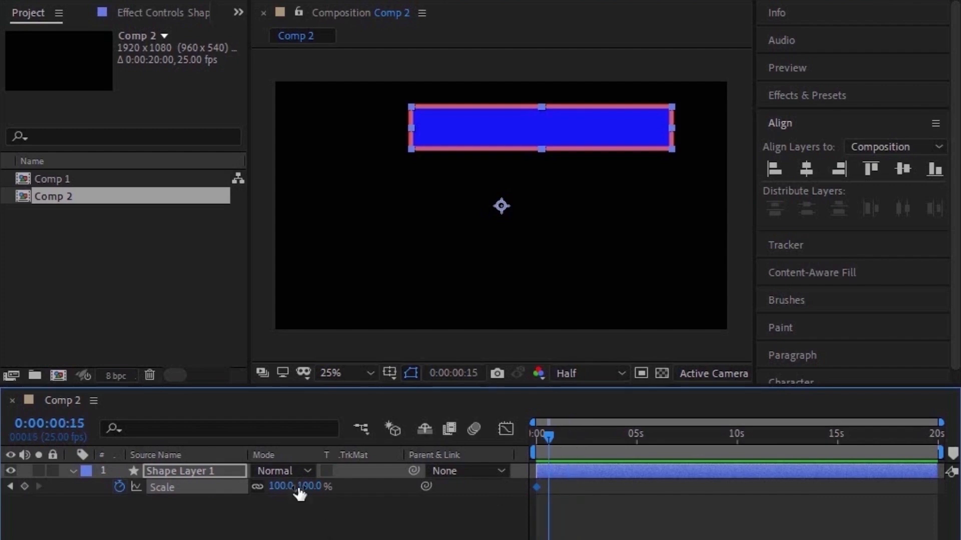
left_click(278, 486)
type("140")
key("Return")
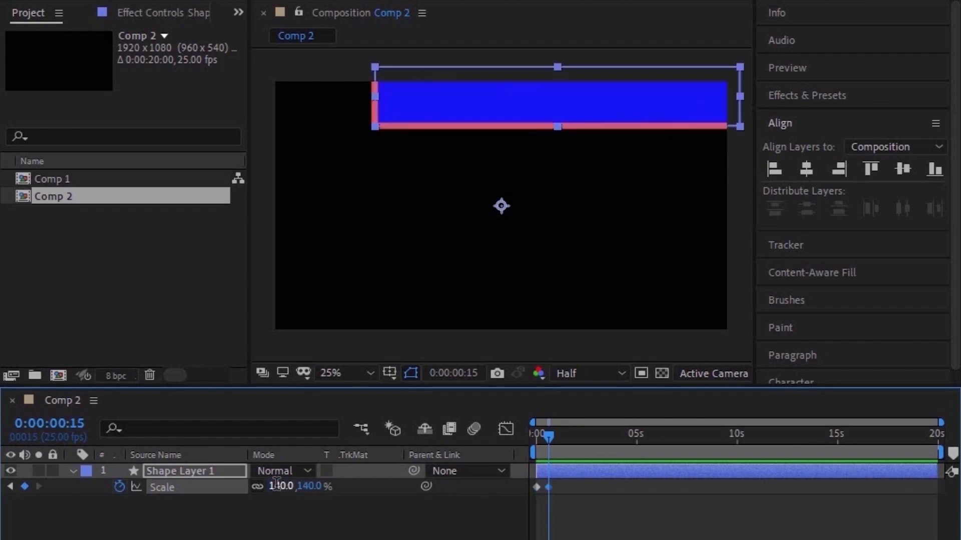
Step: Reposition the enlarged rectangle fully inside the composition frame and preview the scale animation
left_click(39, 1)
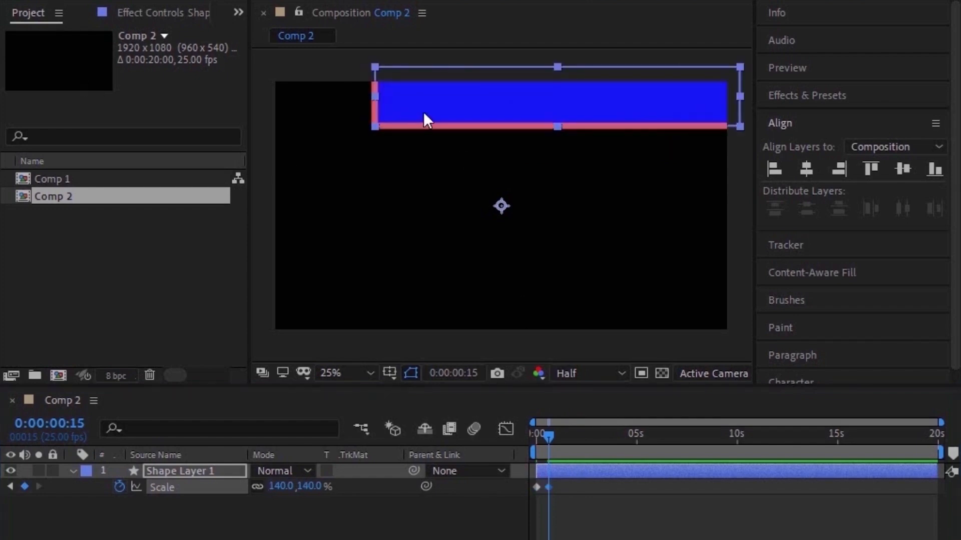
left_click_drag(446, 113, 420, 145)
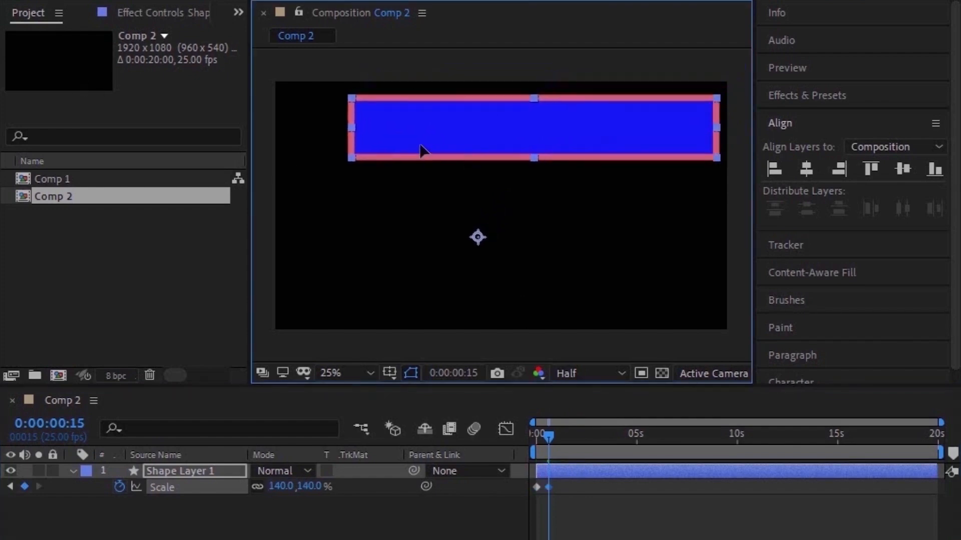
mouse_move(583, 539)
left_mouse_down()
mouse_move(618, 539)
mouse_move(596, 539)
left_mouse_up()
mouse_move(580, 440)
left_mouse_down()
mouse_move(605, 445)
mouse_move(589, 446)
left_mouse_up()
key("space")
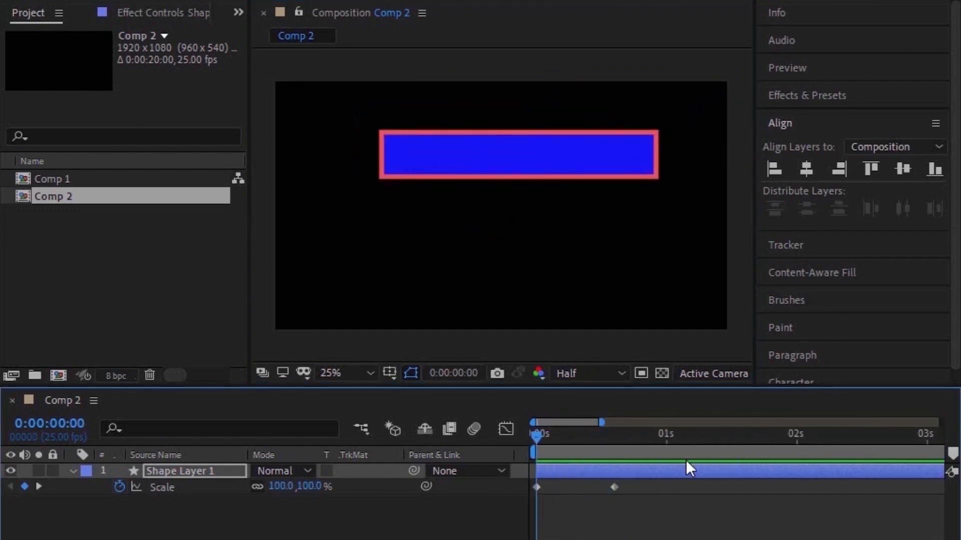
key("space")
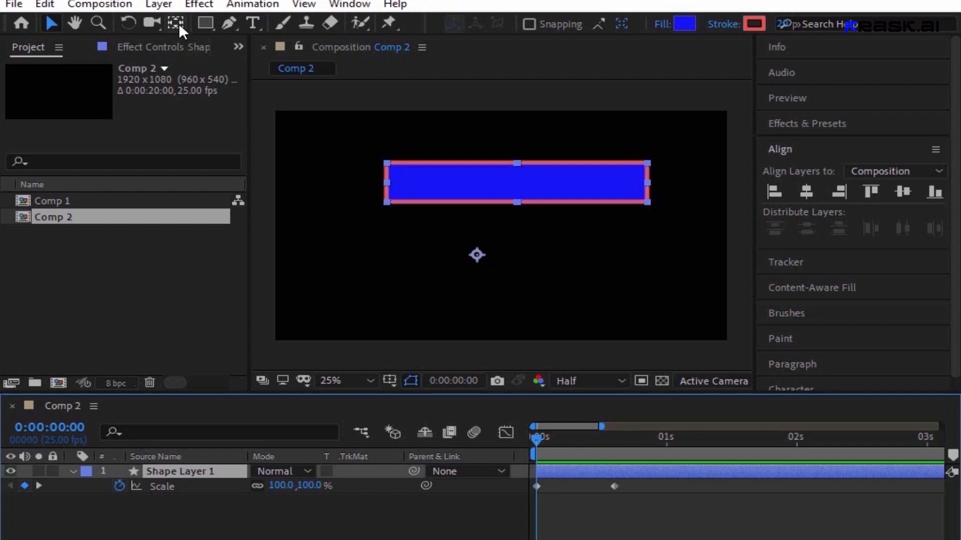
Step: Move the layer's anchor point to the middle of the rectangle's left edge with the Pan Behind tool and preview the scaling
left_click(178, 23)
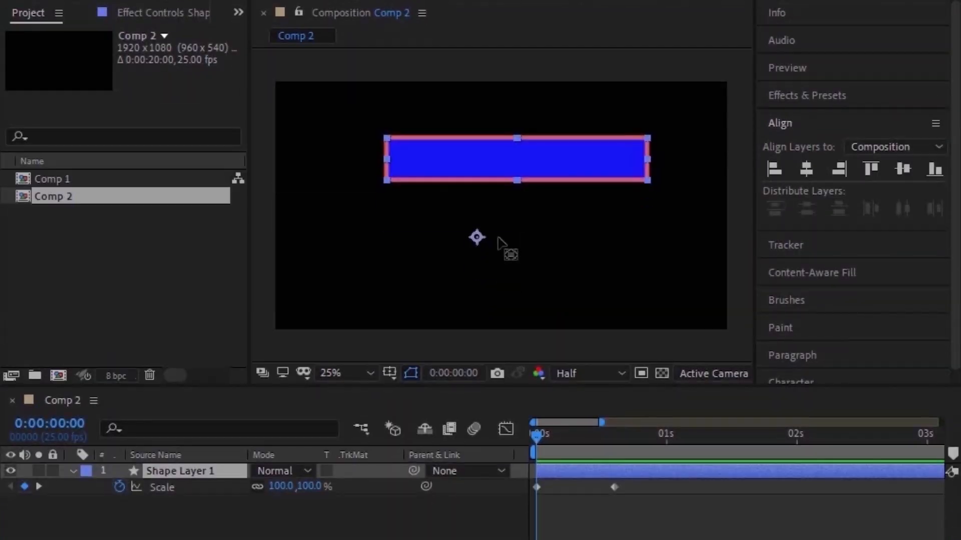
left_click(477, 237)
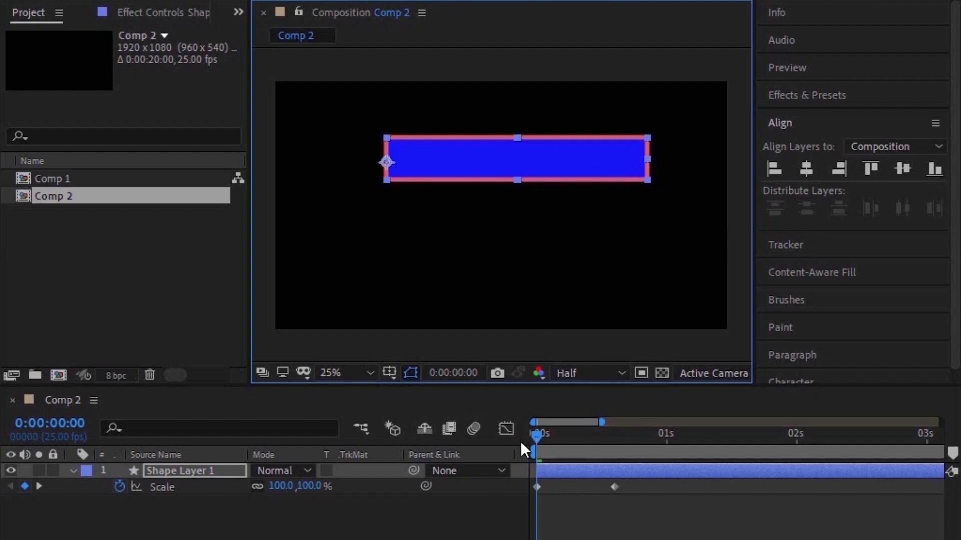
left_click_drag(538, 433, 583, 440)
key("space")
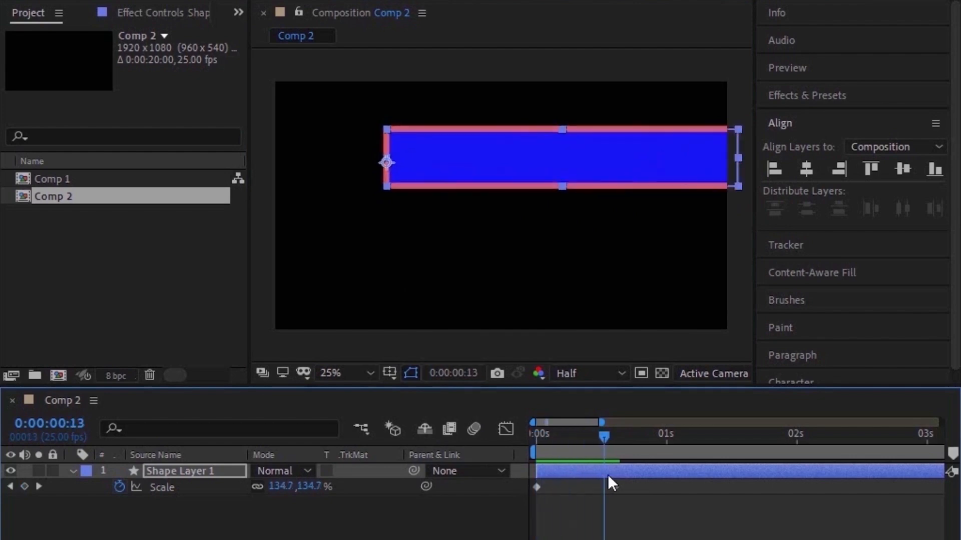
key("space")
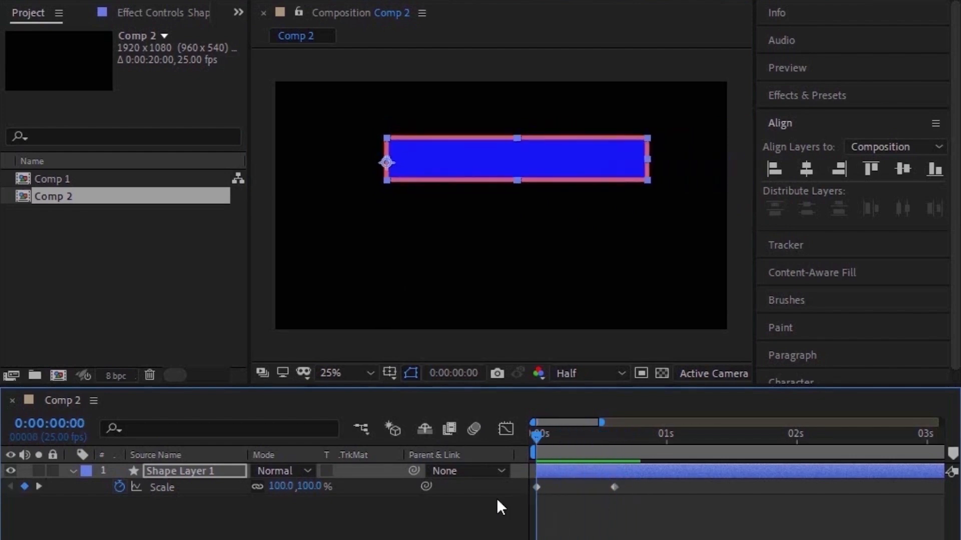
Step: Move the anchor point to the middle of the rectangle's right edge and scrub through the scale animation
left_click(389, 163)
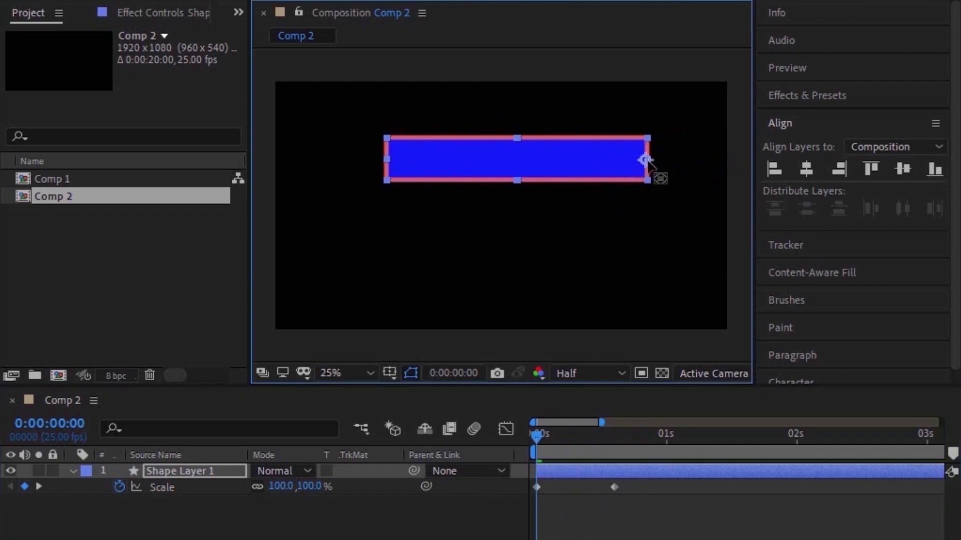
left_click(517, 456)
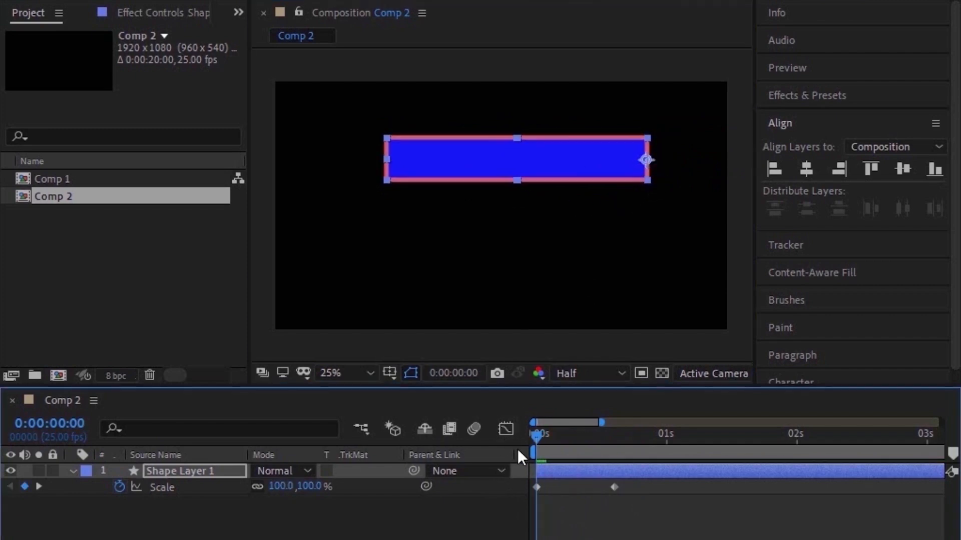
mouse_move(535, 439)
left_mouse_down()
mouse_move(602, 438)
mouse_move(590, 442)
mouse_move(620, 448)
mouse_move(516, 461)
mouse_move(613, 444)
mouse_move(553, 471)
mouse_move(546, 428)
mouse_move(535, 432)
left_mouse_up()
Step: Delete Shape Layer 1's scale keyframes and reveal its Rotation property
left_click(214, 485)
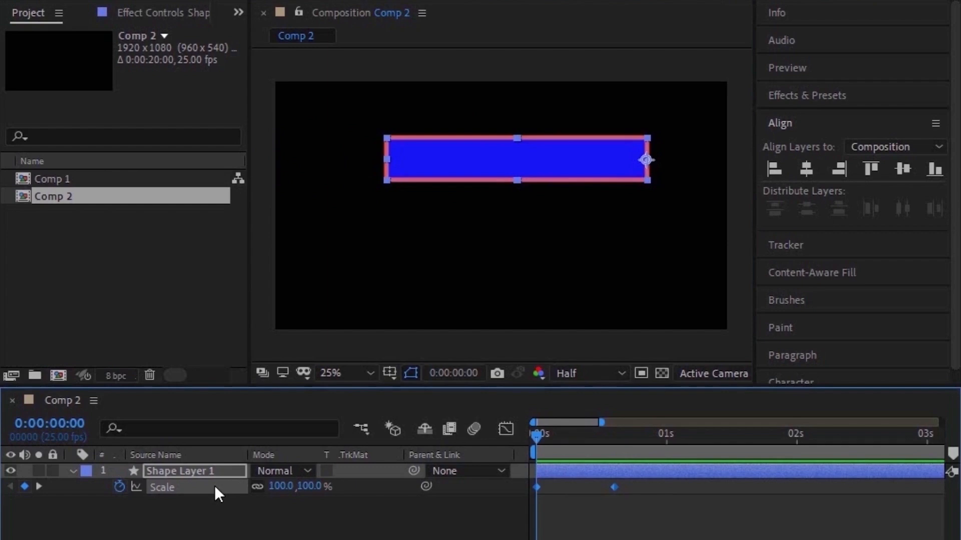
key("Delete")
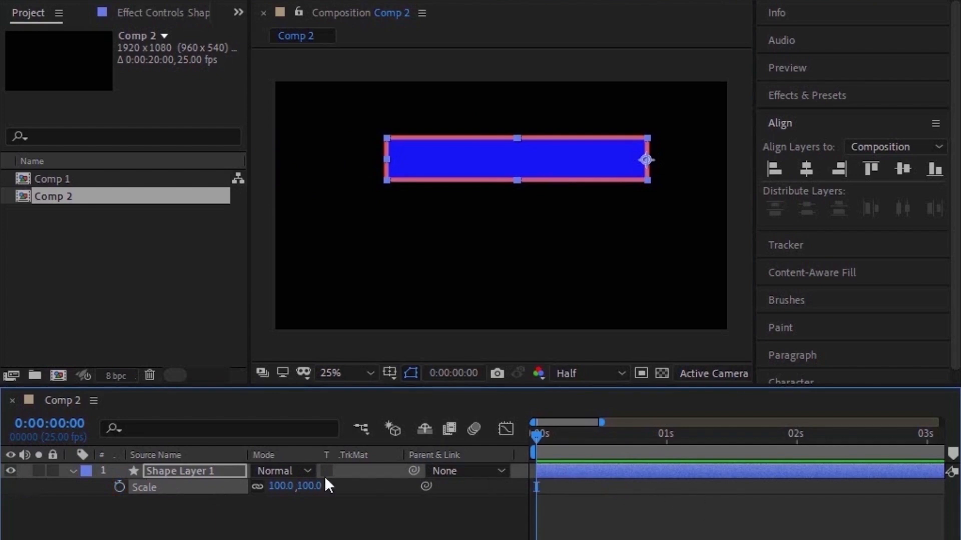
left_click(172, 470)
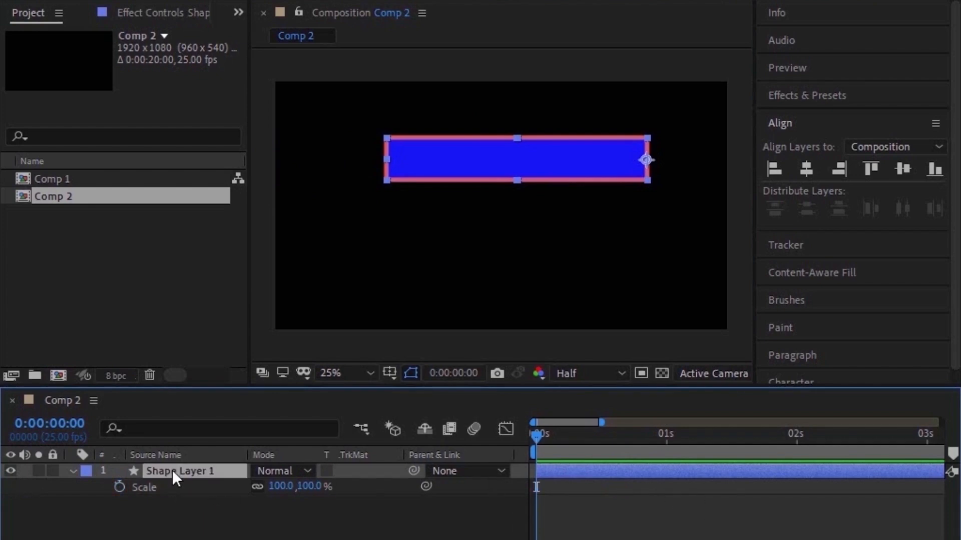
key("r")
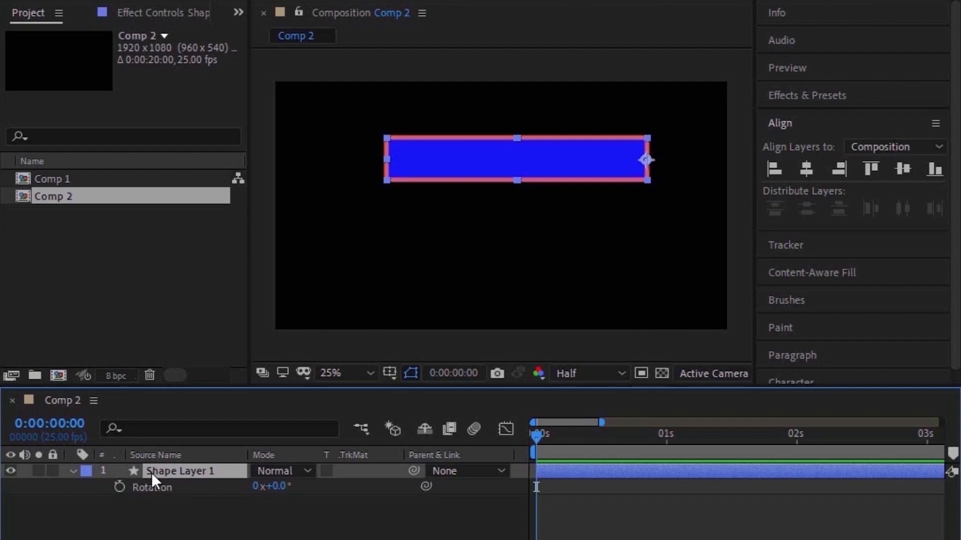
Step: Center the anchor point in Shape Layer 1's content
right_click(151, 472)
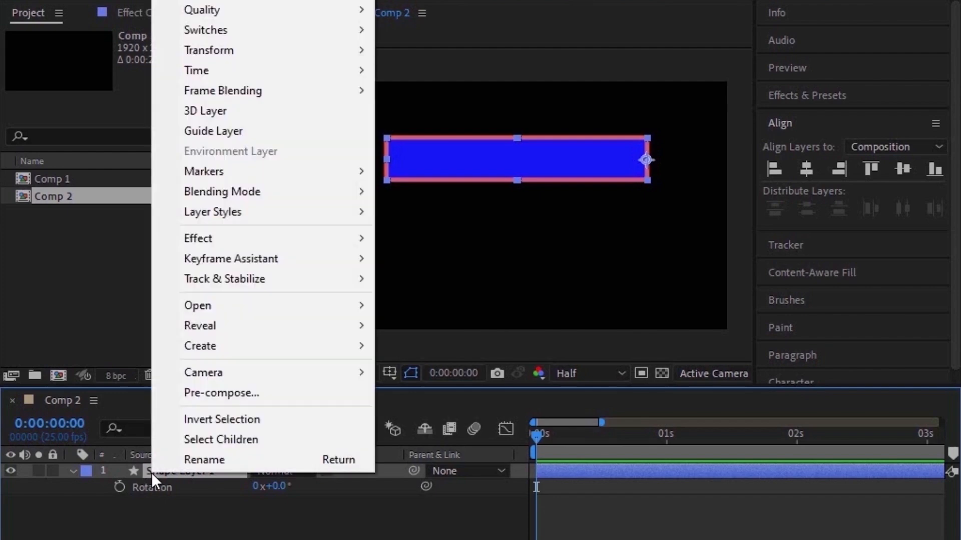
mouse_move(299, 53)
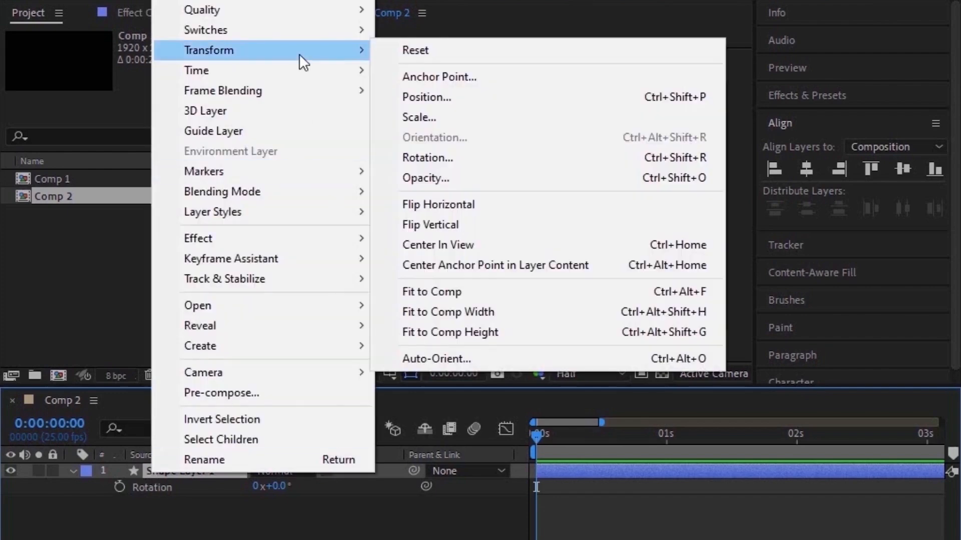
left_click(524, 265)
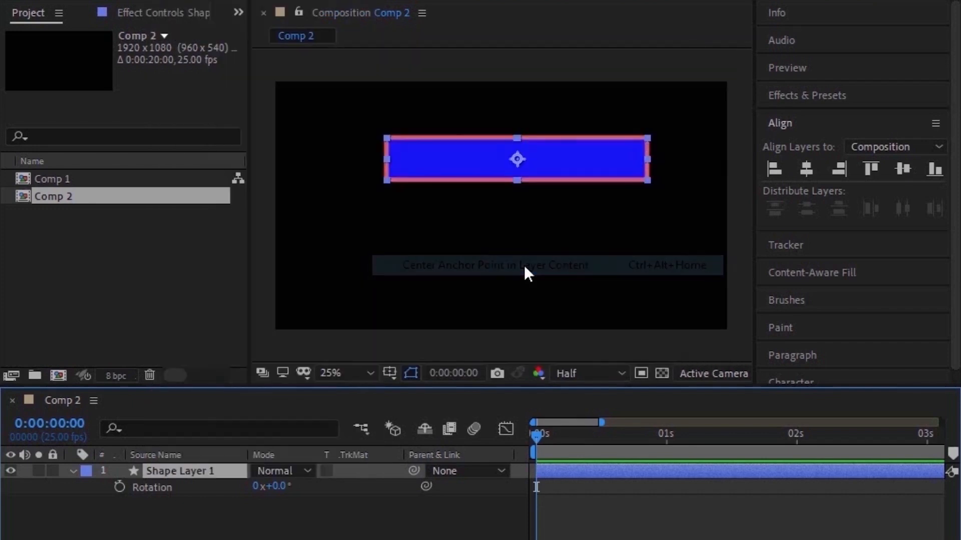
Step: Animate the layer's rotation with a 0° keyframe at the start and 90° at 0:00:00:15, and scrub through it
left_click(120, 487)
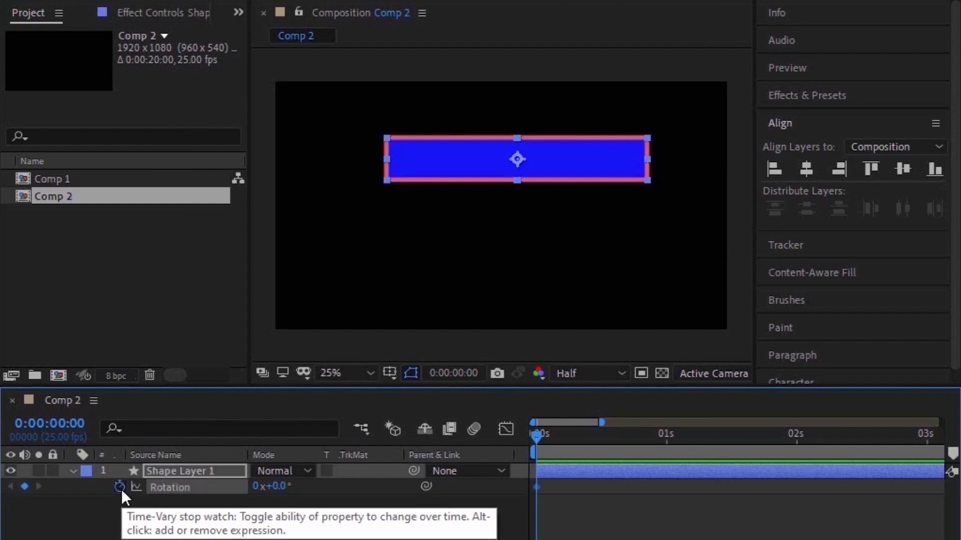
left_click(582, 448)
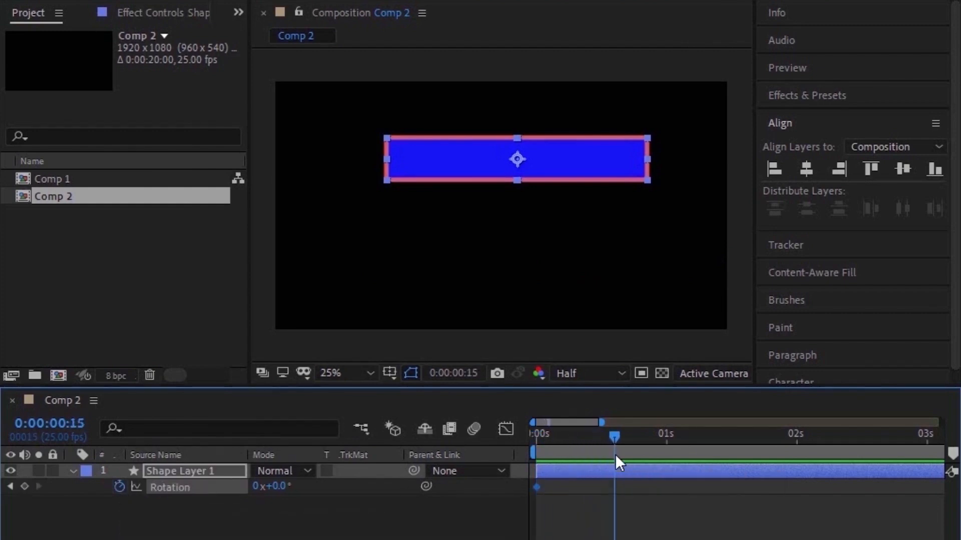
left_click(277, 487)
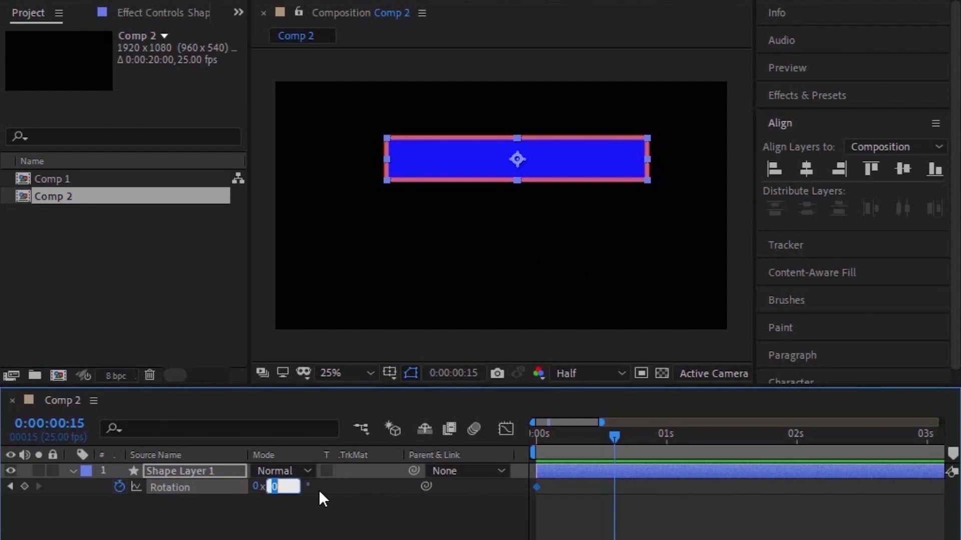
type("90")
key("Return")
key("Home")
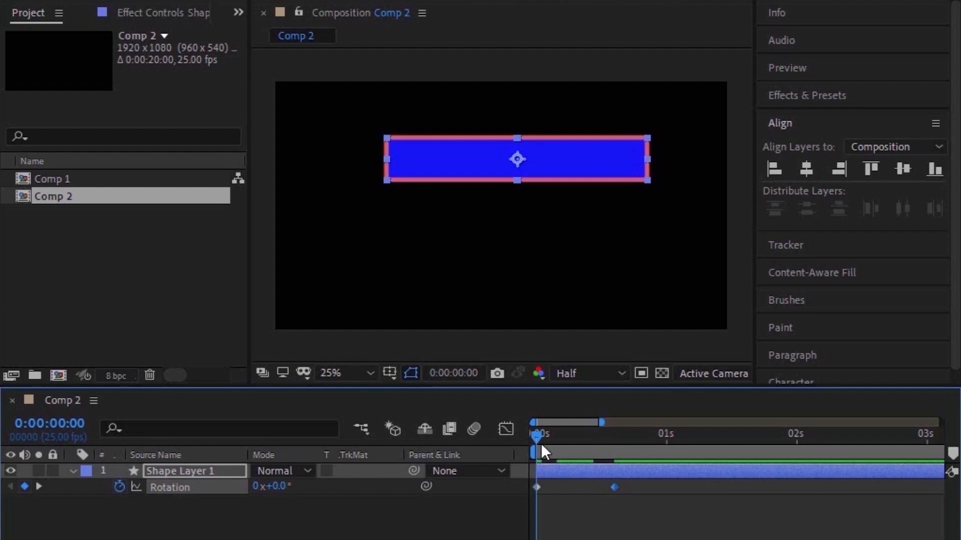
left_click_drag(539, 438, 595, 478)
key("Home")
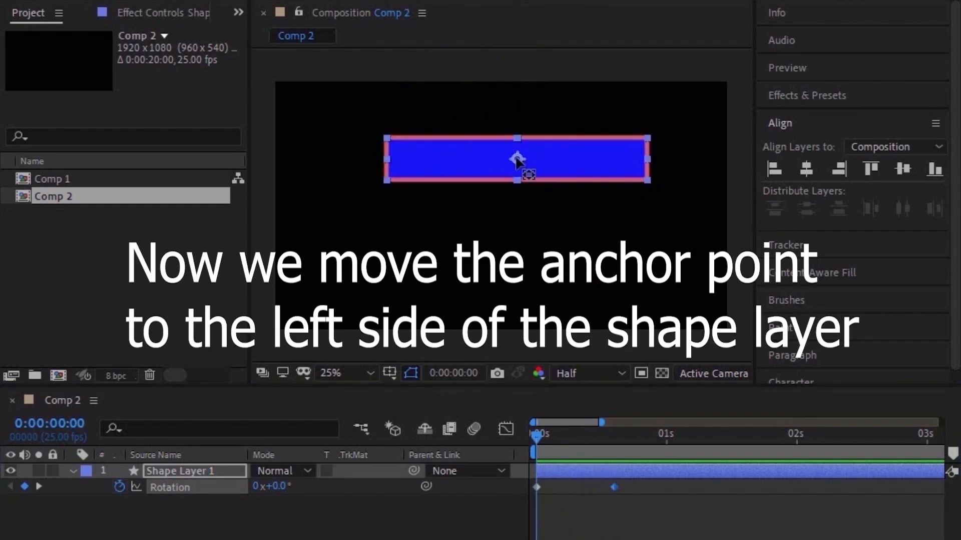
Step: Move the anchor point to the middle of the rectangle's left edge and scrub through the rotation
left_click_drag(517, 159, 387, 161)
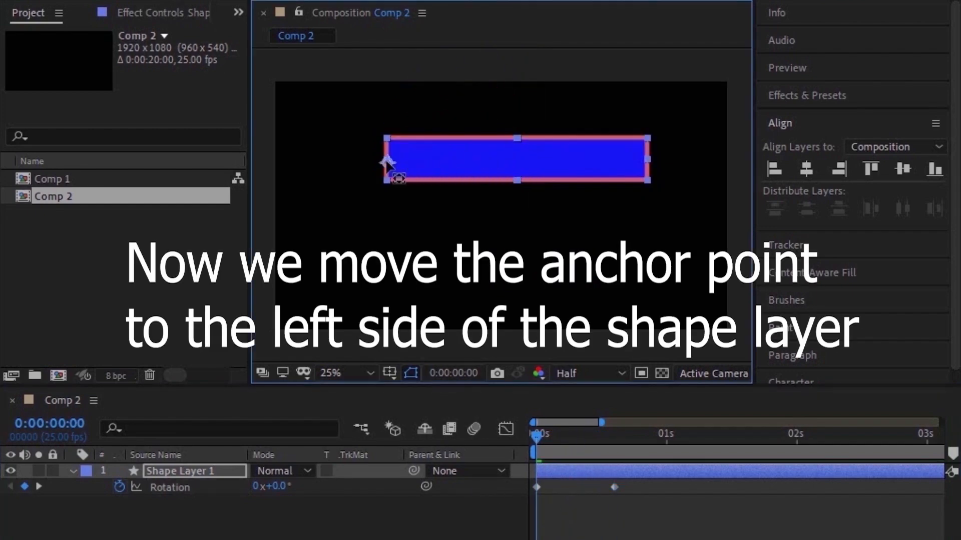
left_click(614, 441)
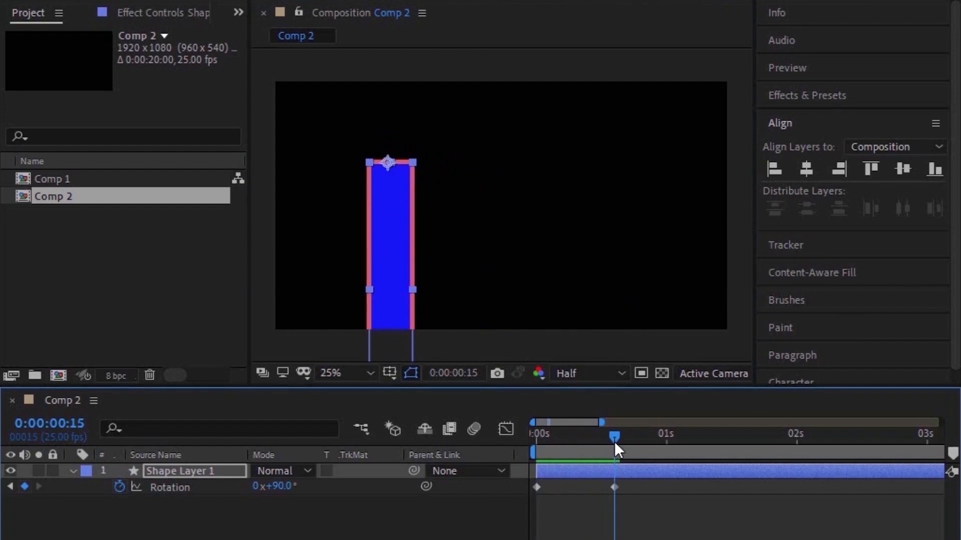
left_click_drag(614, 441, 525, 515)
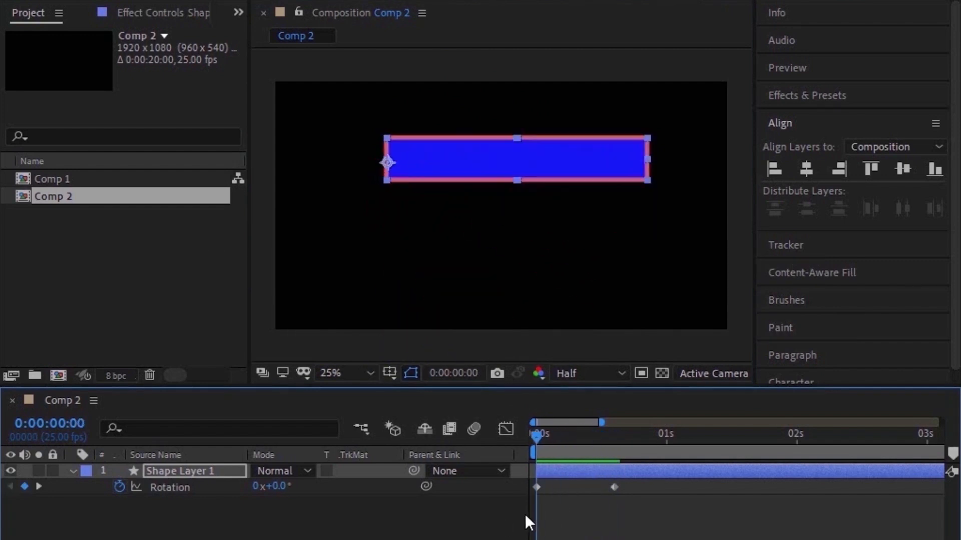
Step: Shift the anchor point to the middle of the rectangle's right edge and scrub through the rotation
left_click_drag(389, 163, 655, 168)
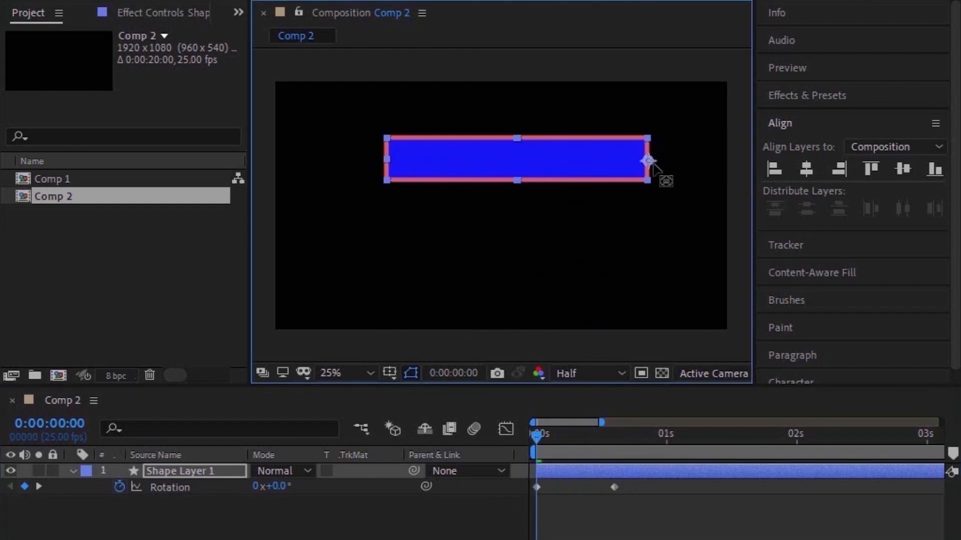
left_click_drag(539, 440, 532, 476)
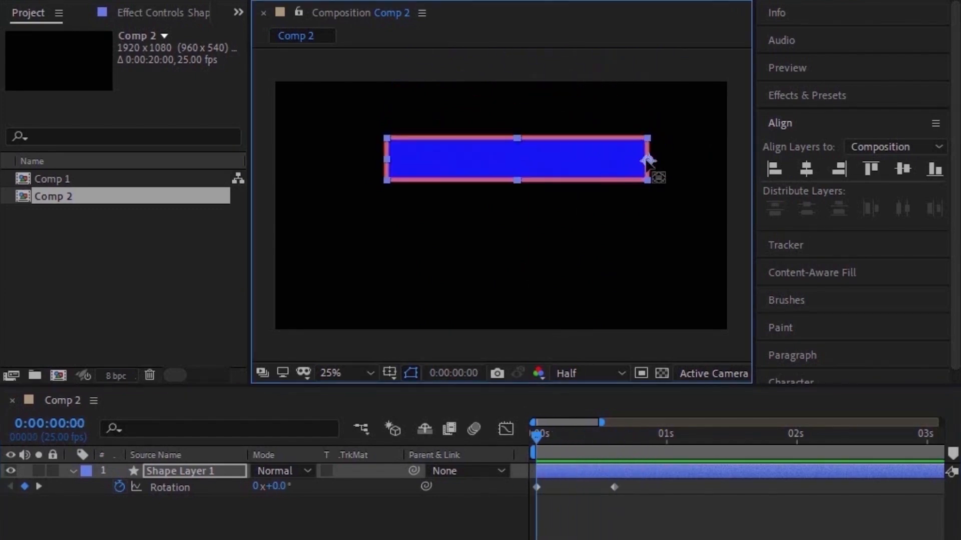
Step: Place the anchor point well below the rectangle, near the frame's bottom center, and scrub through the rotation
left_click_drag(648, 159, 496, 319)
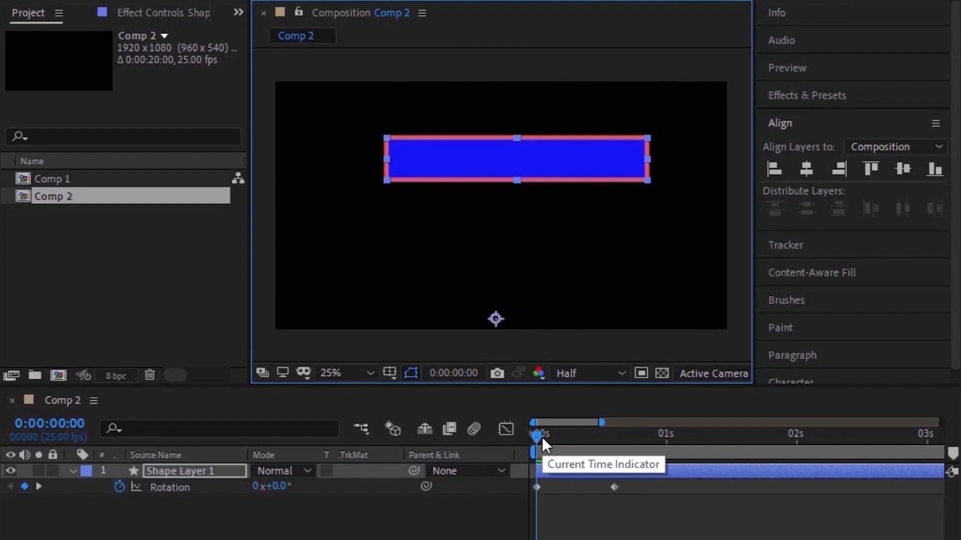
left_click_drag(542, 437, 522, 449)
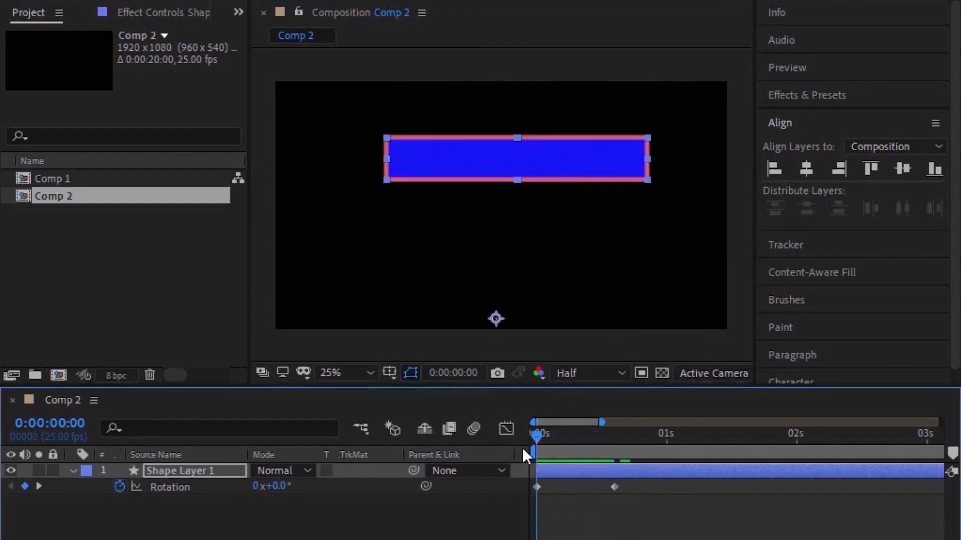